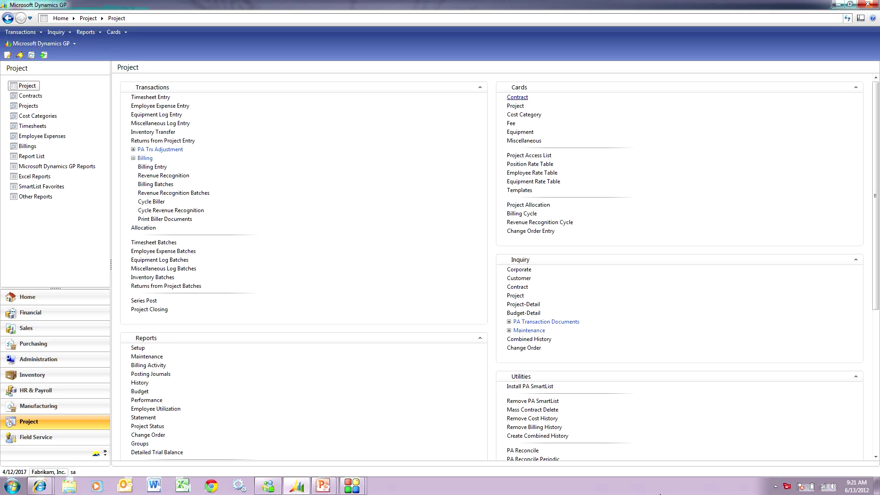
- Load contract ADAMPNEWPR and open the details of its project 200
left_click(518, 98)
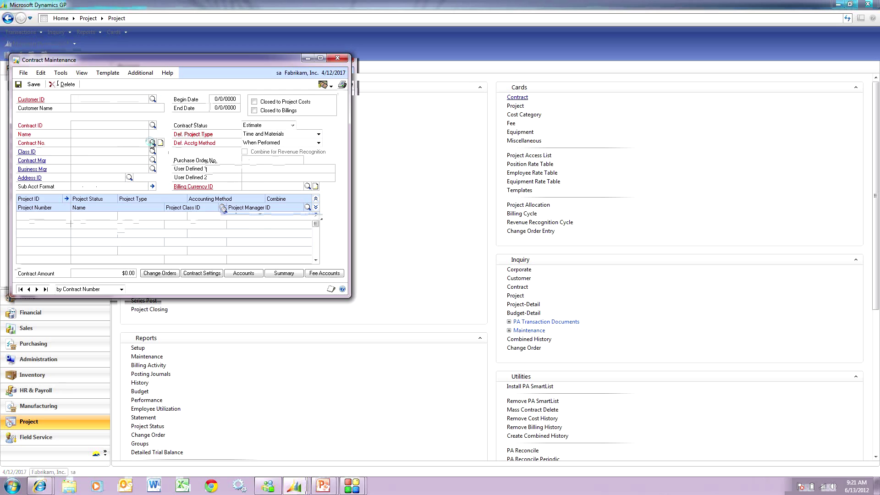
left_click(153, 143)
double_click(183, 154)
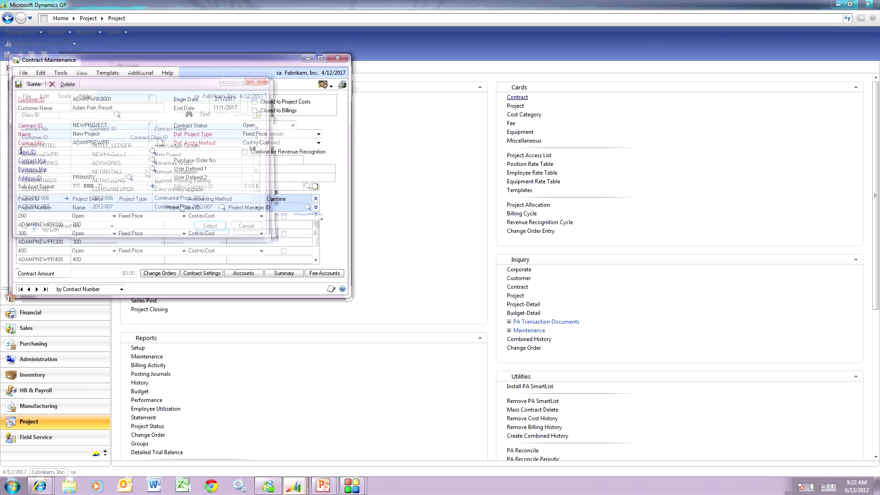
left_click(77, 224)
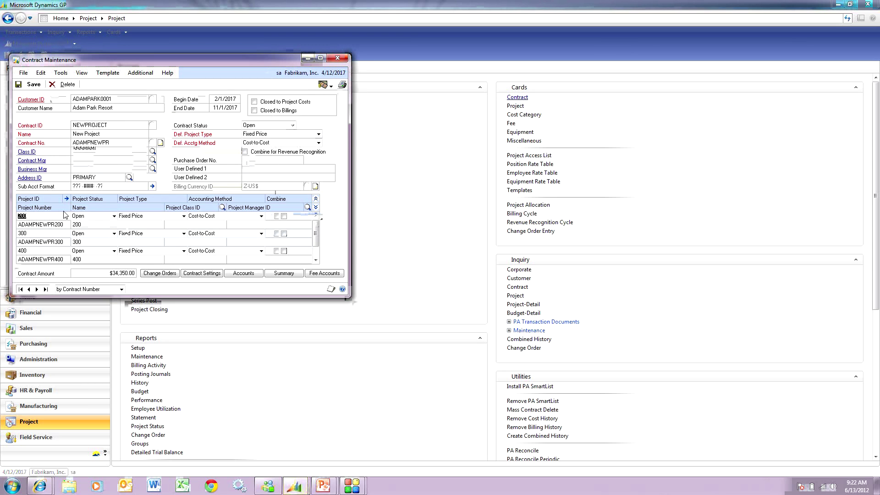
left_click(66, 199)
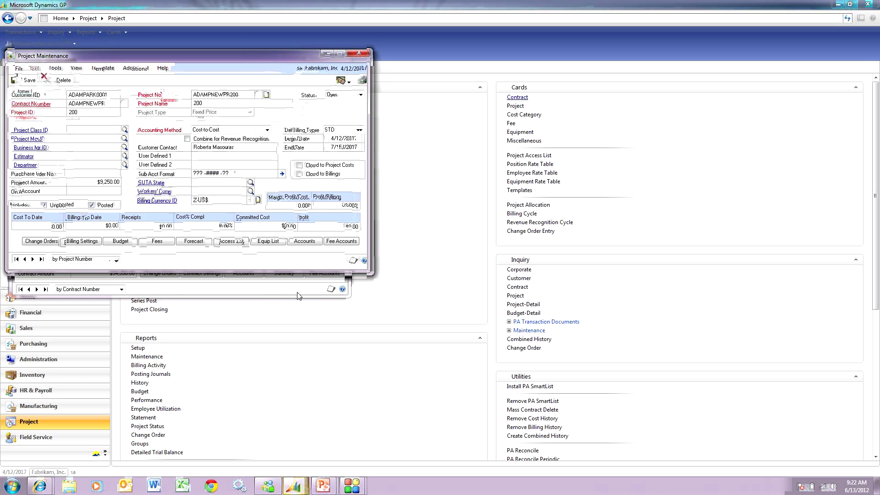
- Review project 200's dated fee schedule amounts, totalling $9,250.00
left_click(157, 241)
left_click(278, 188)
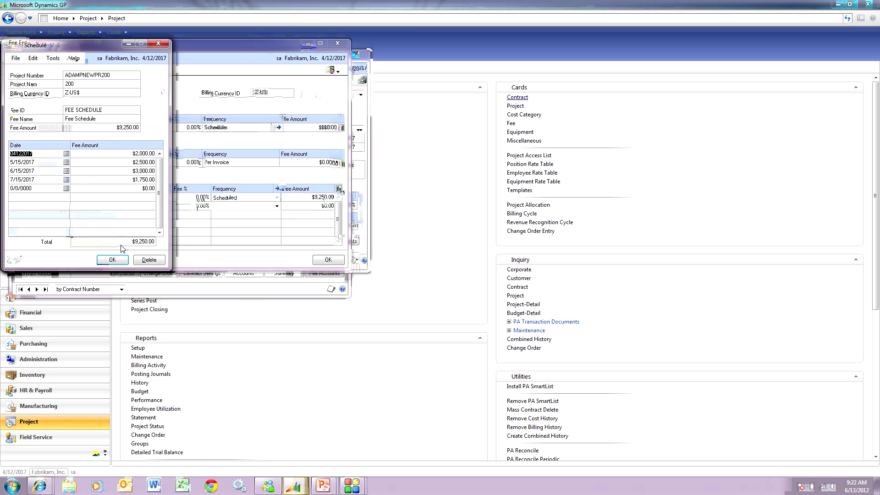
left_click(112, 259)
left_click(328, 260)
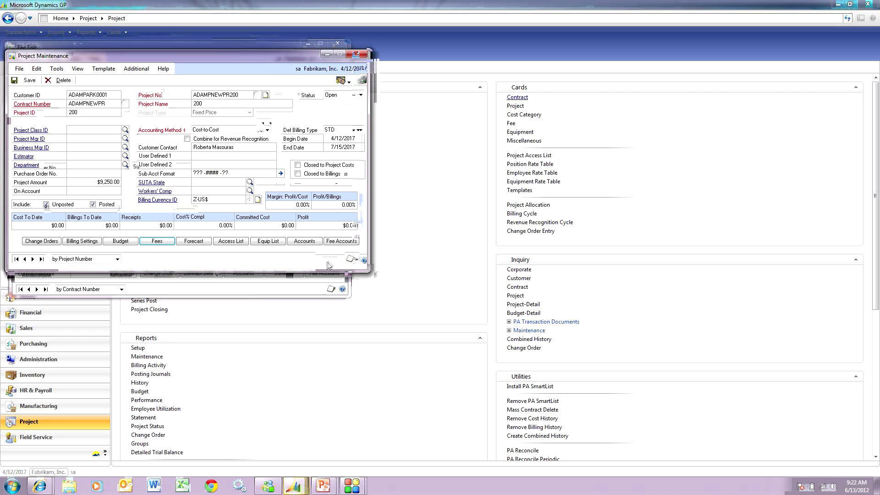
left_click(120, 241)
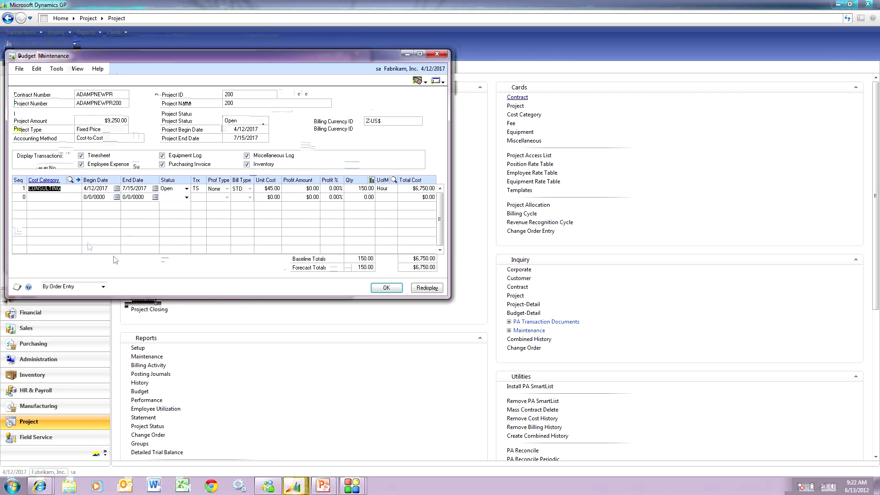
- Review the CONSULTING budget by period: 37.50 hours in each of periods 4–7
left_click(78, 179)
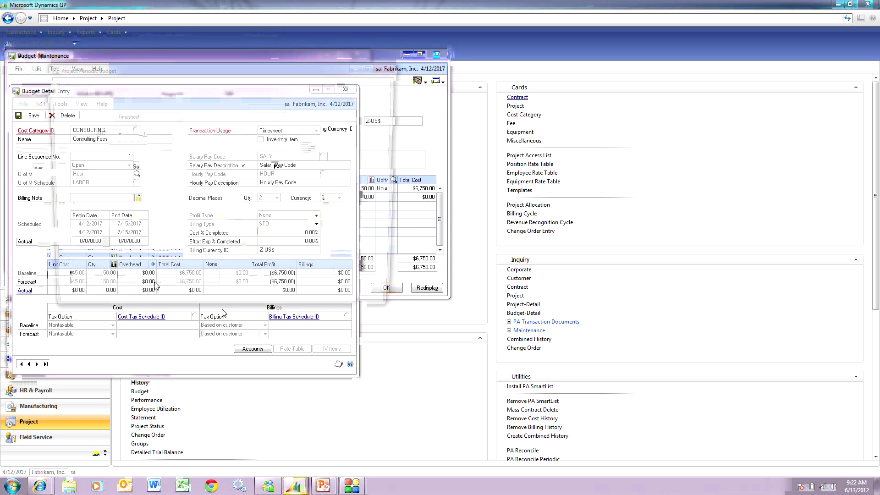
left_click(114, 265)
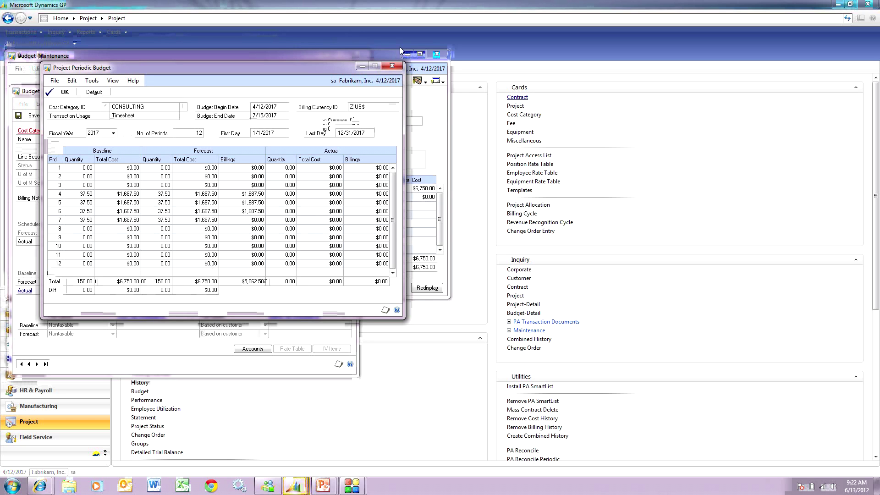
left_click(391, 66)
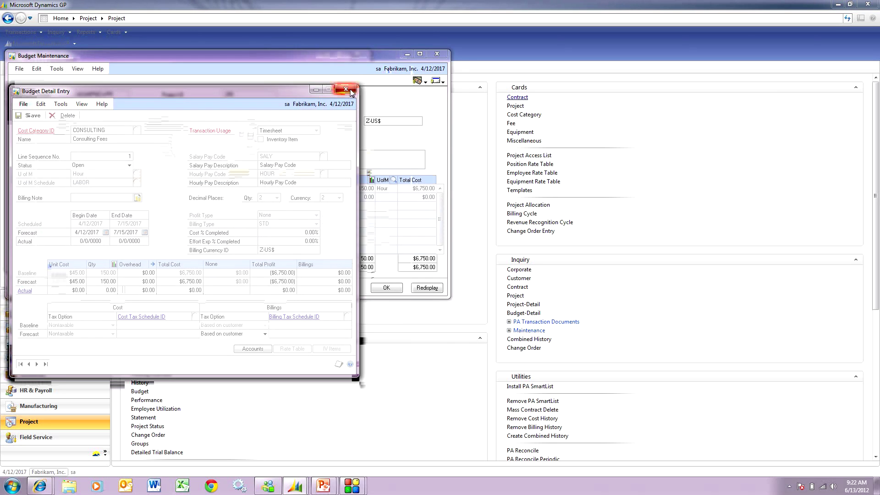
- Close the budget detail, budget maintenance, project and contract windows
left_click(345, 89)
left_click(437, 53)
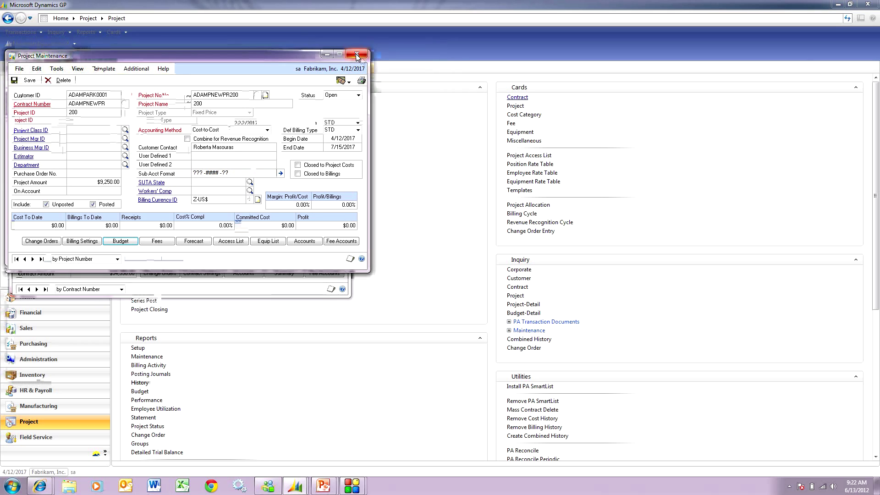
left_click(356, 54)
left_click(343, 60)
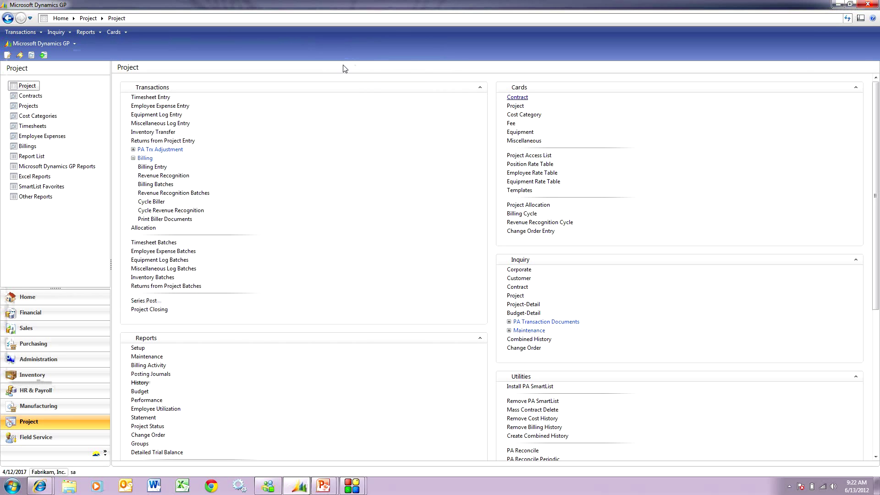
- Load the PA PERIODIC SmartList definition in SmartList Builder
left_click(30, 45)
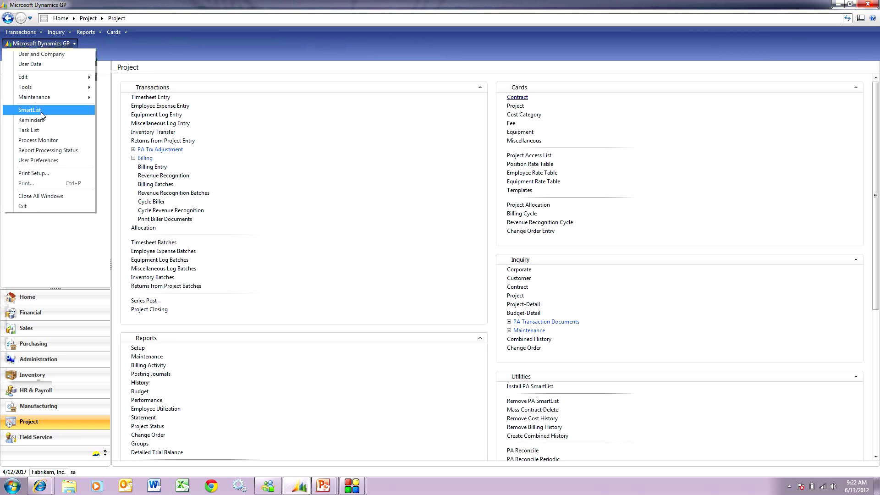
mouse_move(69, 87)
mouse_move(182, 119)
left_click(219, 119)
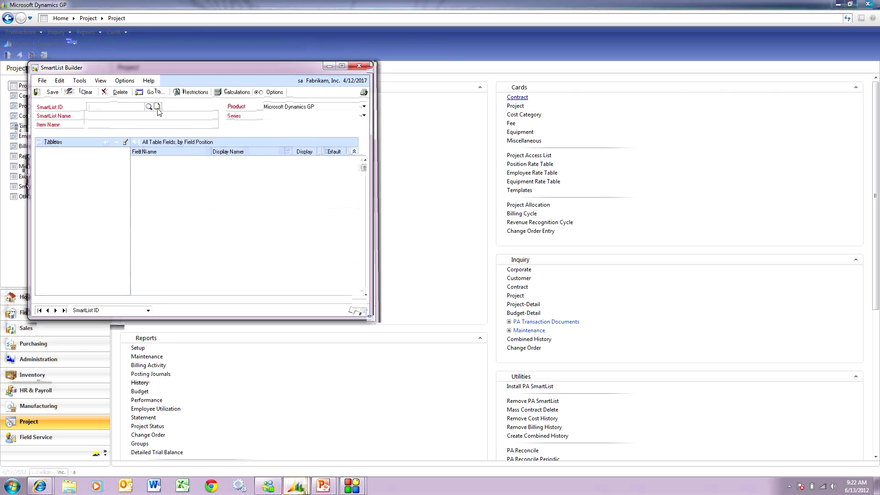
left_click(150, 107)
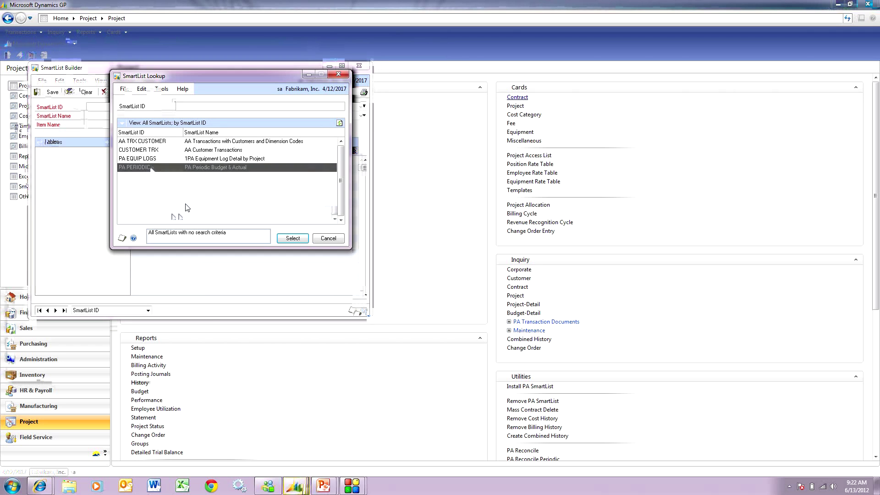
double_click(153, 170)
- Check the PA Budget Periodic Totals Master File key fields, review the fields, and save
left_click(79, 152)
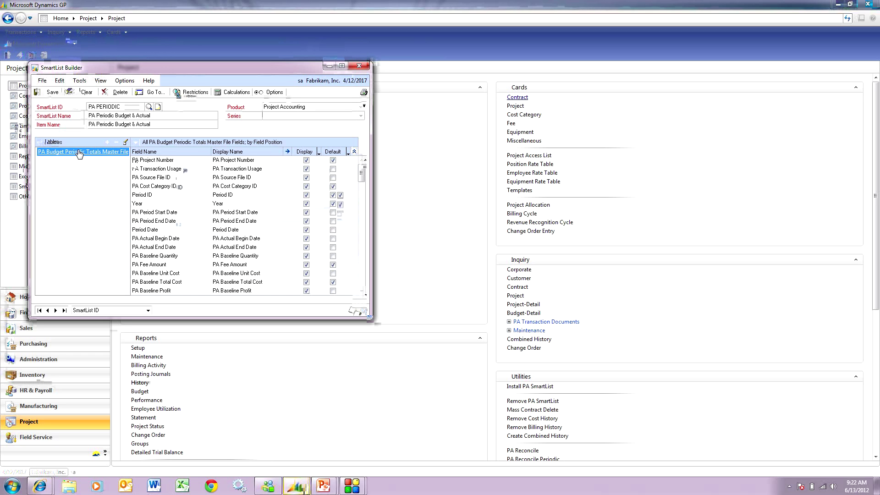
double_click(80, 153)
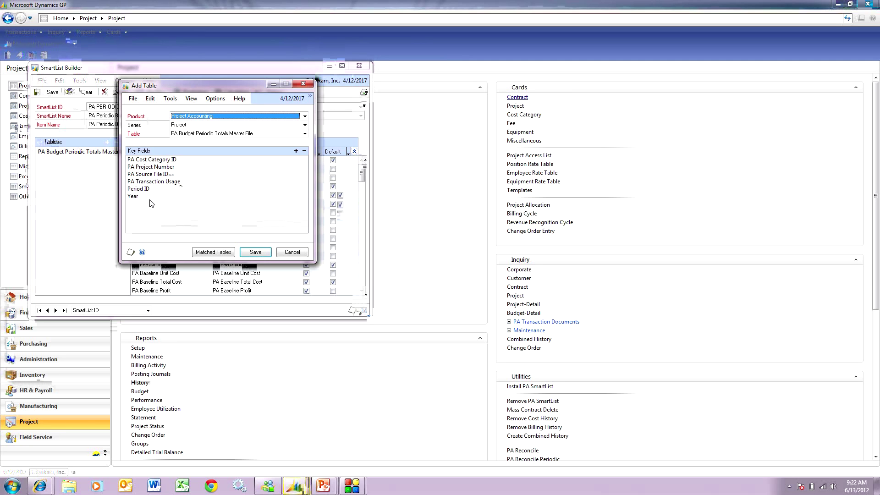
left_click(255, 252)
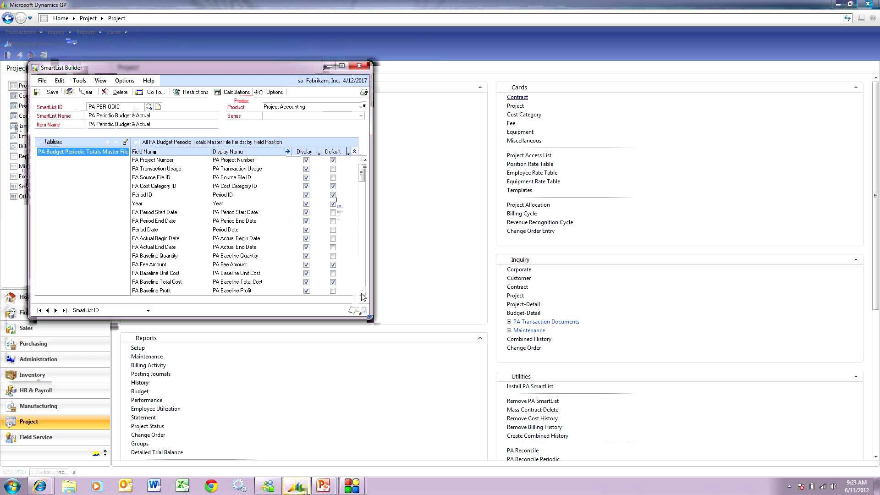
scroll(363, 293, "down", 2)
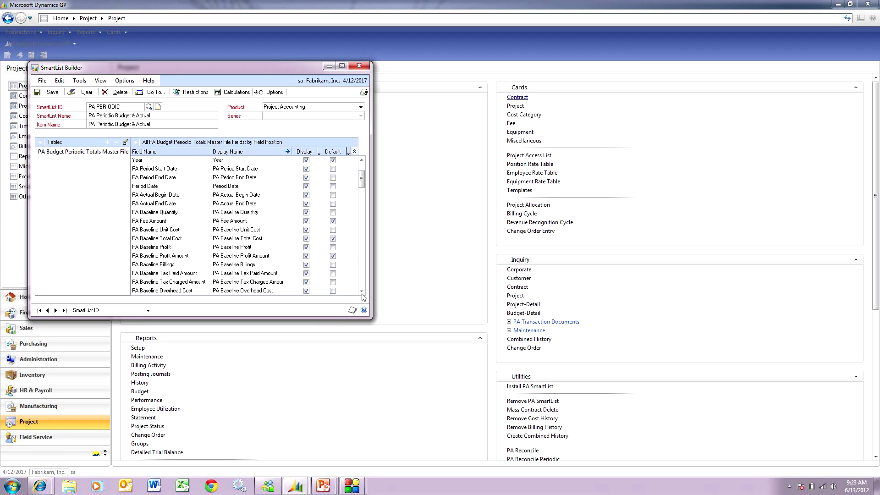
left_click(52, 93)
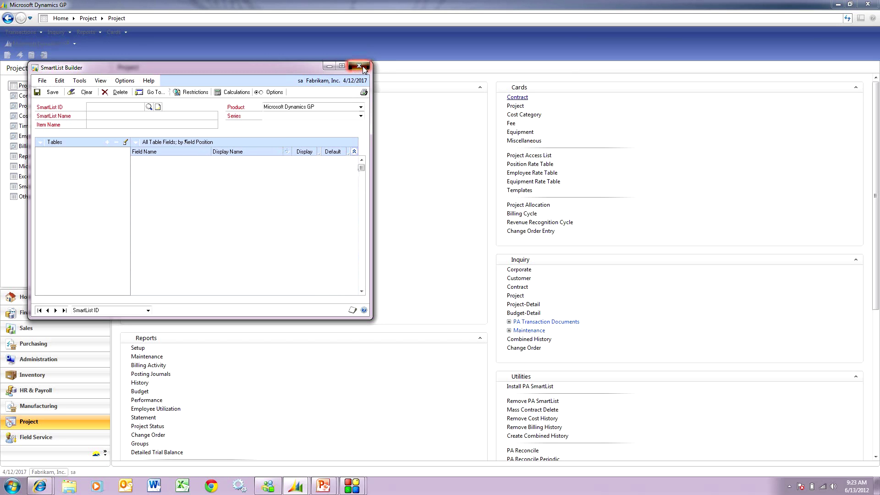
- Browse the Project Accounting PA Periodic Budget & Actual SmartList maximized, then close it
left_click(358, 65)
left_click(37, 44)
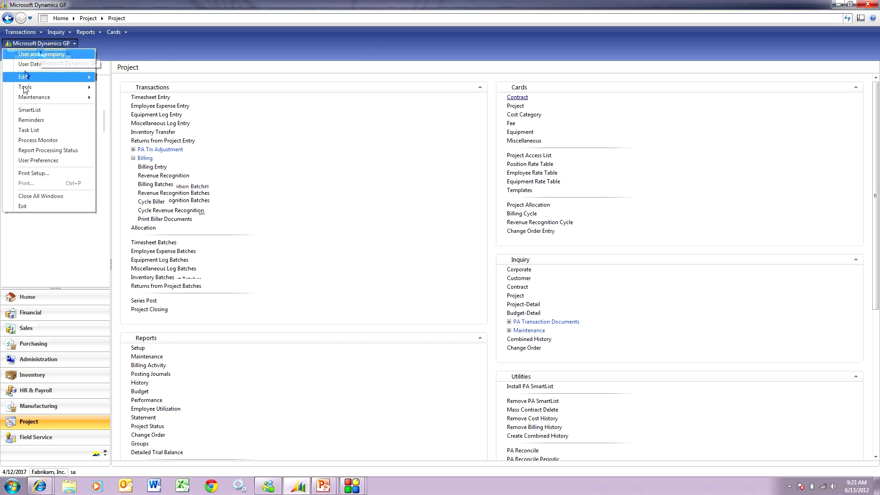
left_click(26, 64)
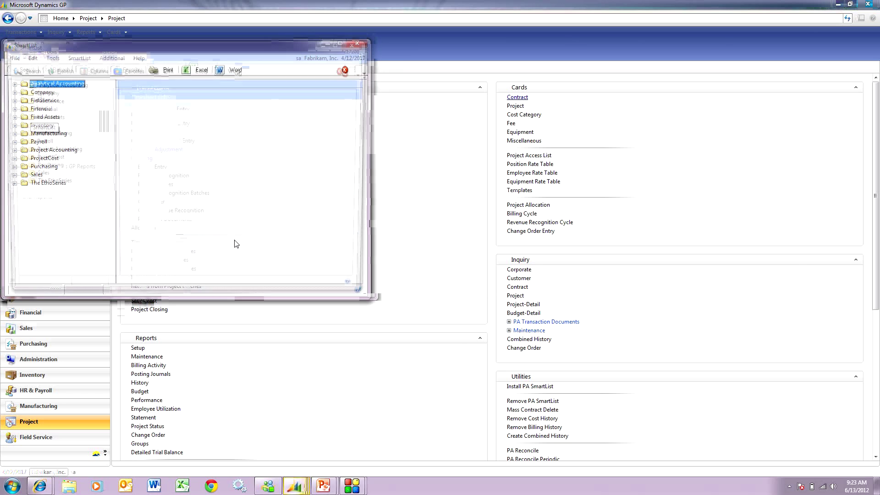
left_click(15, 150)
left_click(82, 241)
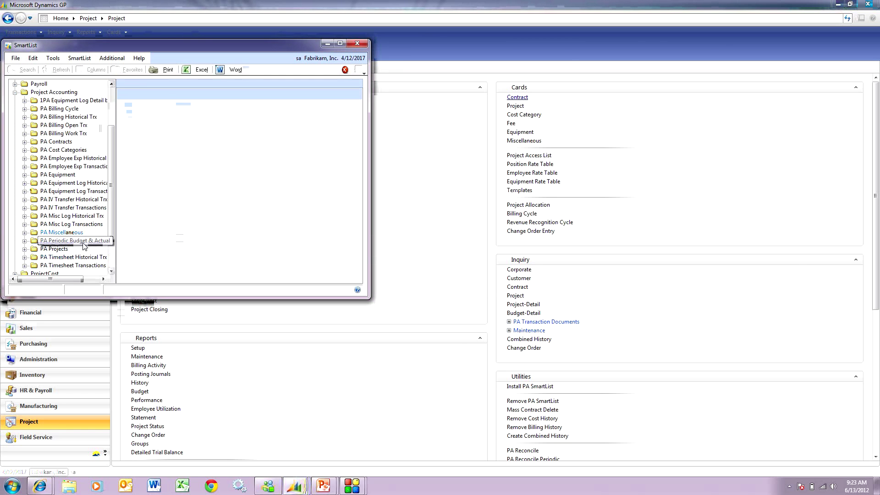
left_click(336, 42)
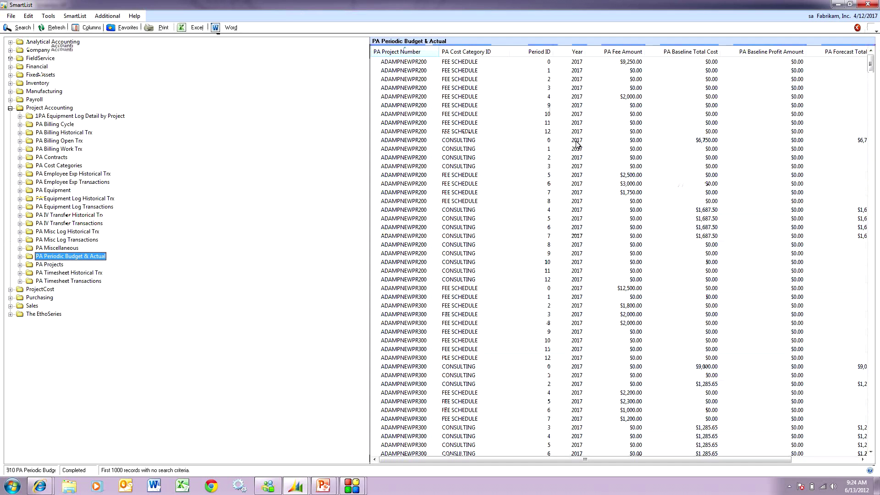
left_click(868, 5)
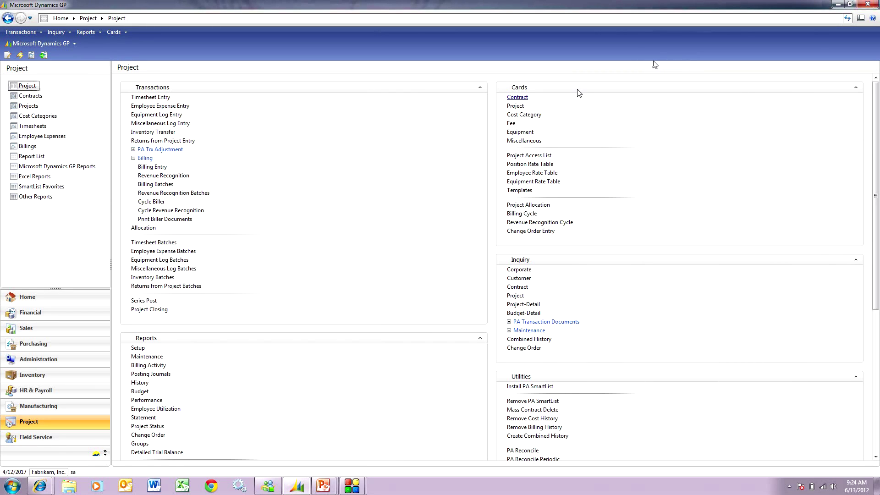
- Reload the PA PERIODIC SmartList definition, review its additional options, and close the builder
left_click(51, 47)
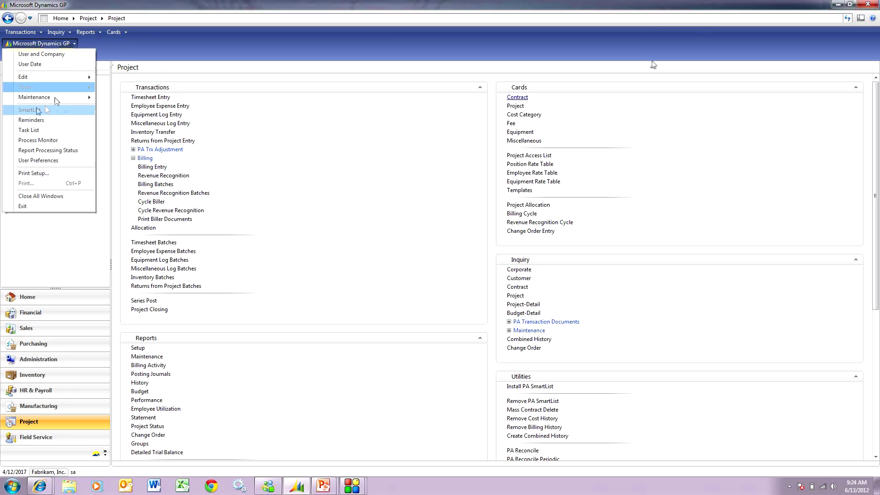
mouse_move(95, 91)
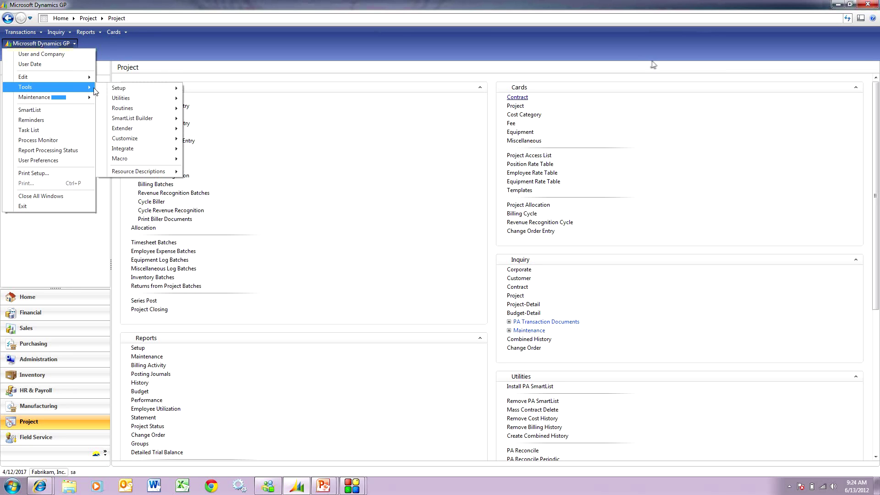
left_click(255, 137)
left_click(152, 107)
double_click(140, 165)
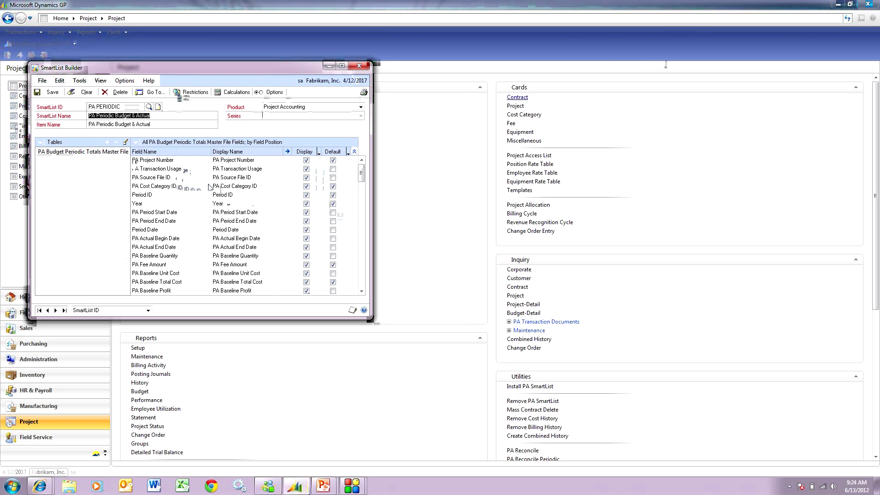
left_click(127, 84)
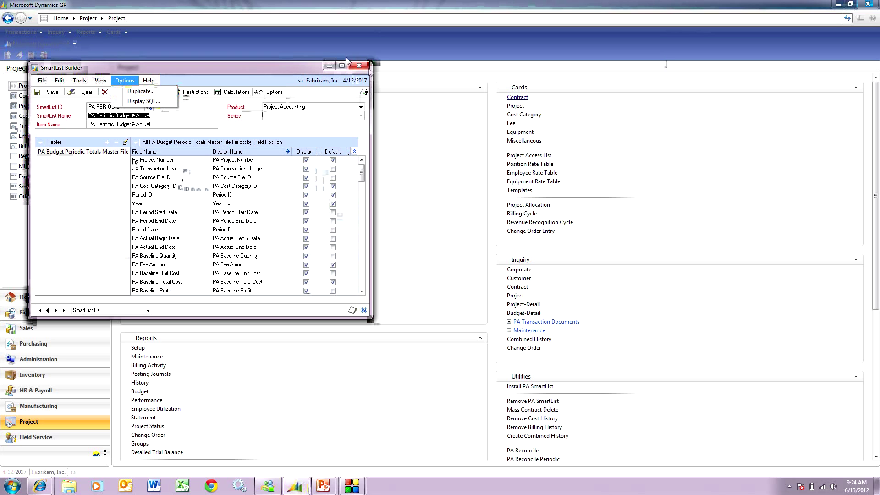
left_click(359, 66)
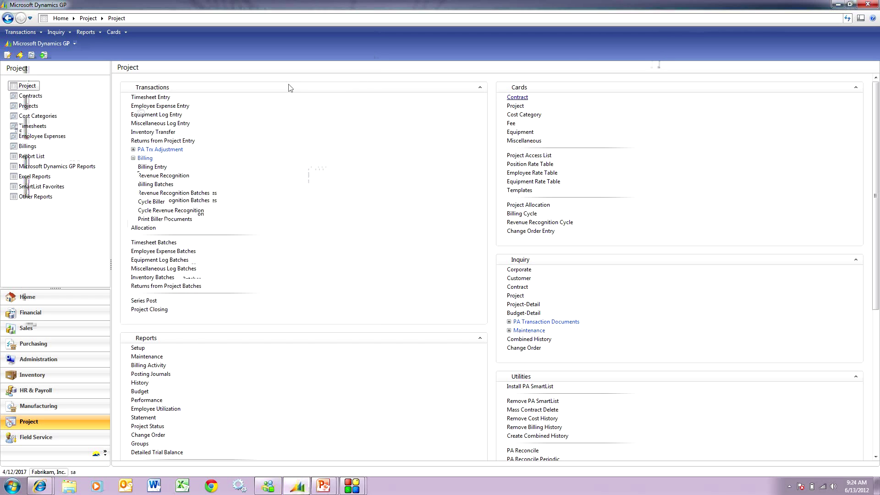
left_click(37, 45)
- Load the PA PERIODIC Excel report and review its publish settings without publishing
mouse_move(59, 91)
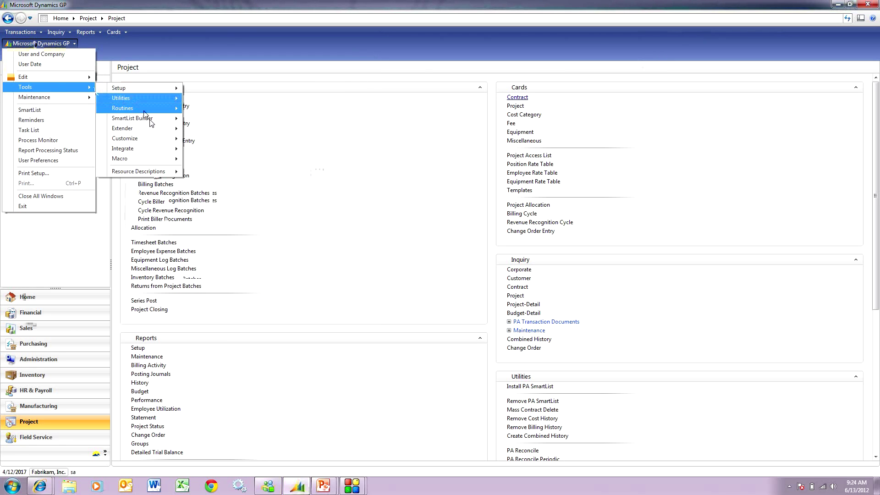
mouse_move(165, 120)
mouse_move(227, 132)
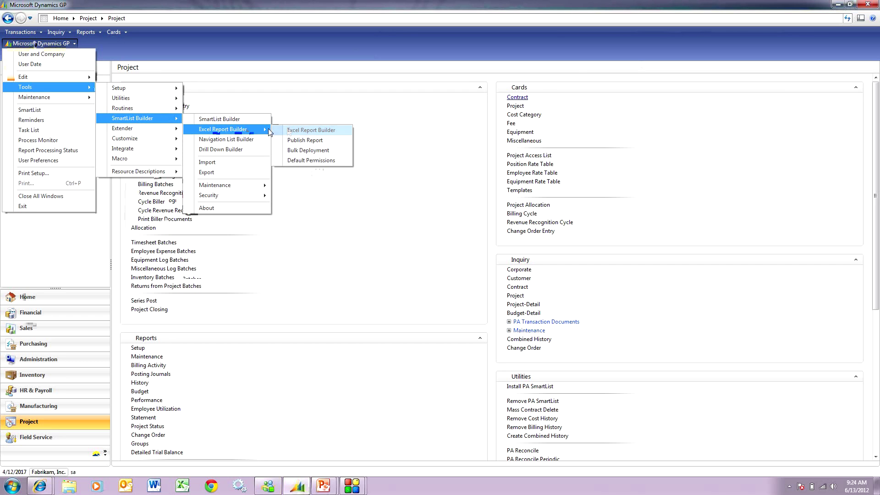
left_click(310, 130)
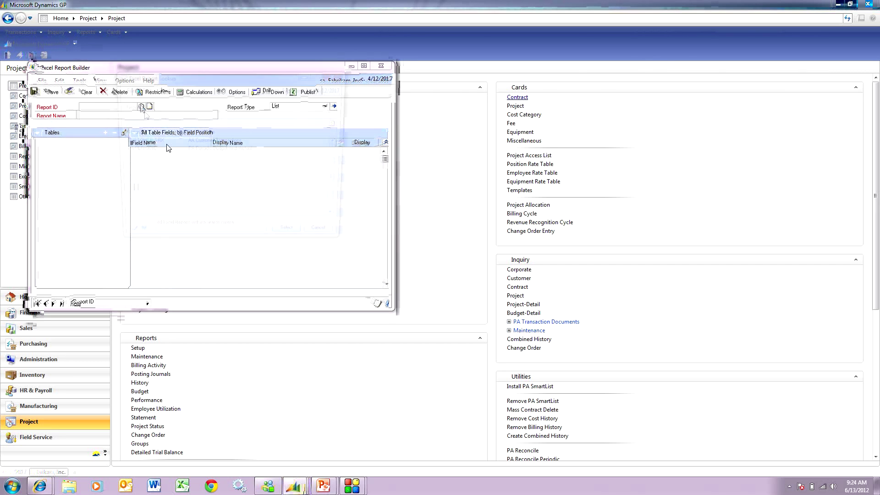
left_click(141, 107)
double_click(135, 150)
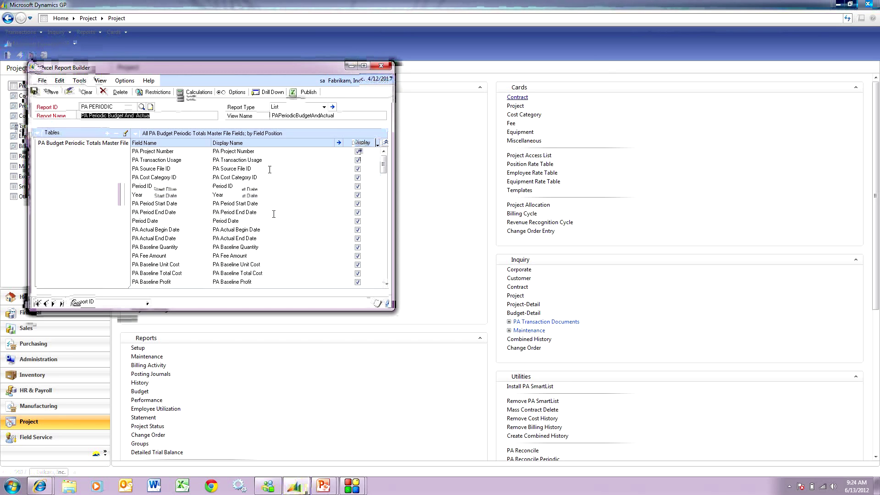
left_click(304, 91)
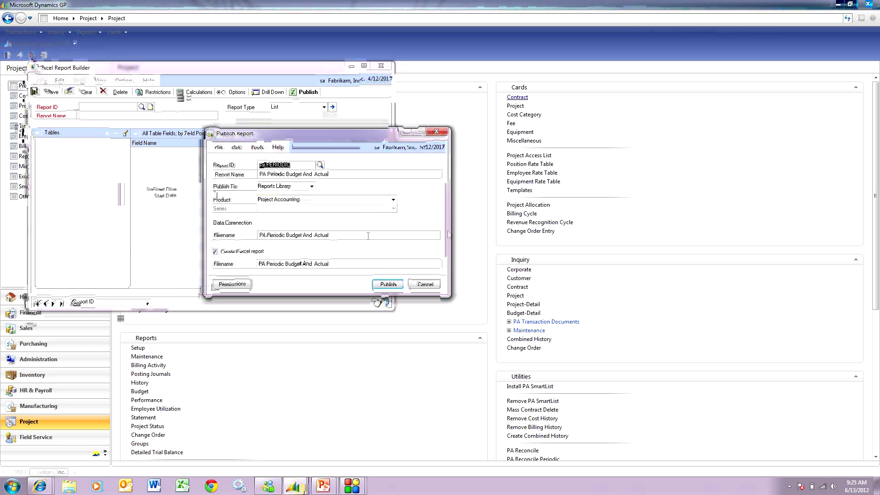
left_click(425, 284)
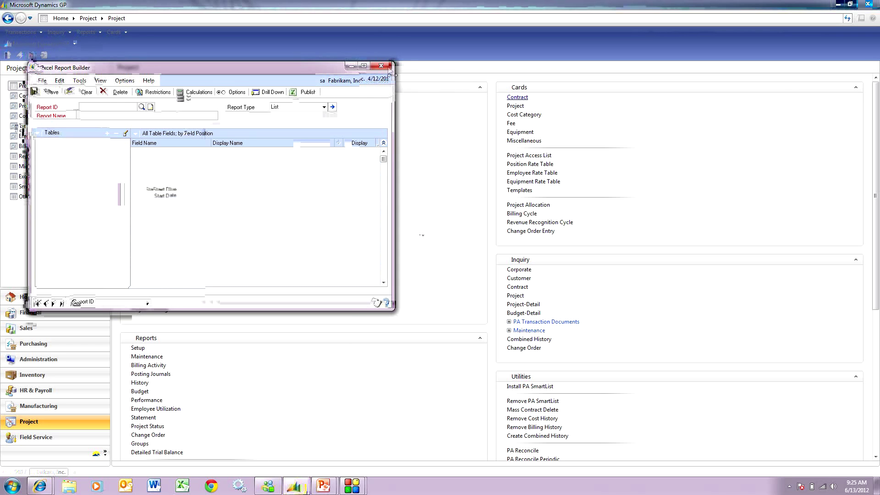
- Select the PA Periodic Budget And Actual report in Administration's Excel Reports list
left_click(46, 359)
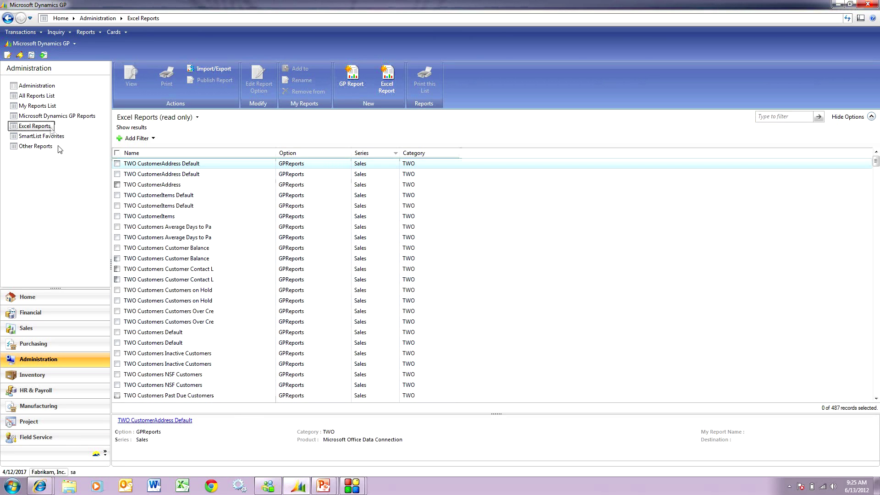
scroll(494, 314, "down", 8)
scroll(493, 315, "down", 20)
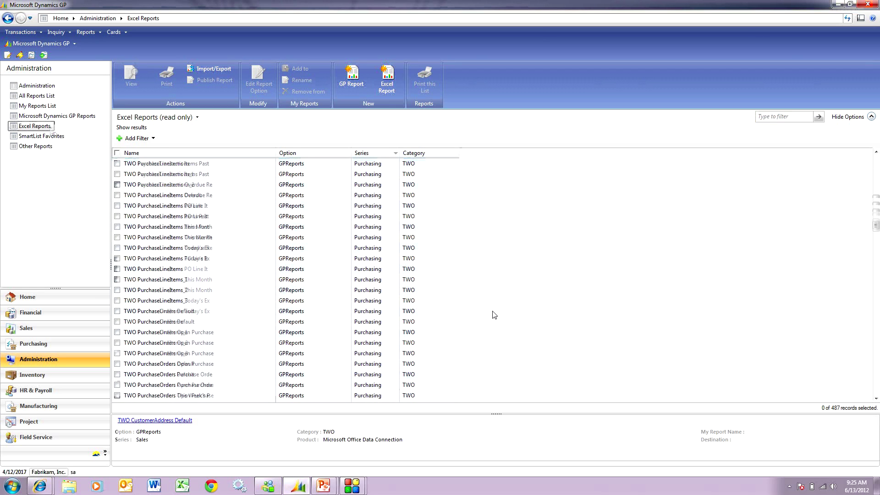
scroll(494, 315, "down", 10)
scroll(494, 314, "up", 3)
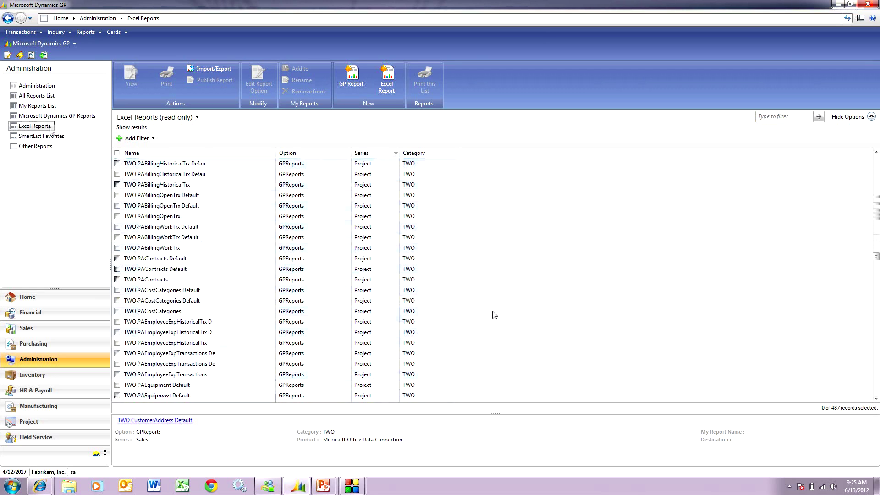
scroll(493, 315, "up", 2)
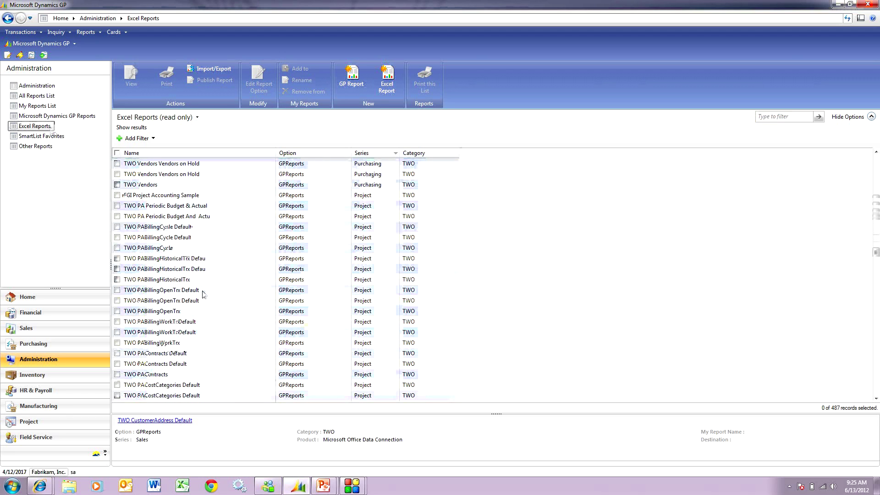
left_click(149, 218)
- Open the report in Excel and add a 'Report' column heading in DA1
left_click(131, 76)
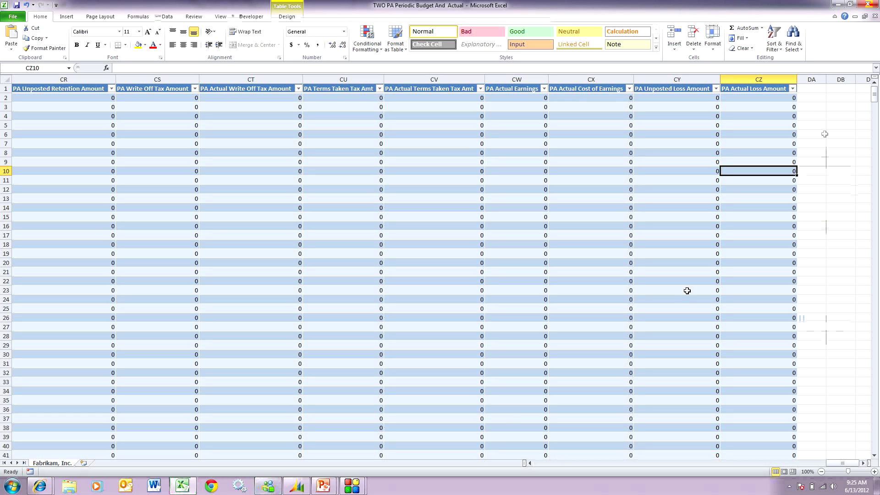
left_click(815, 90)
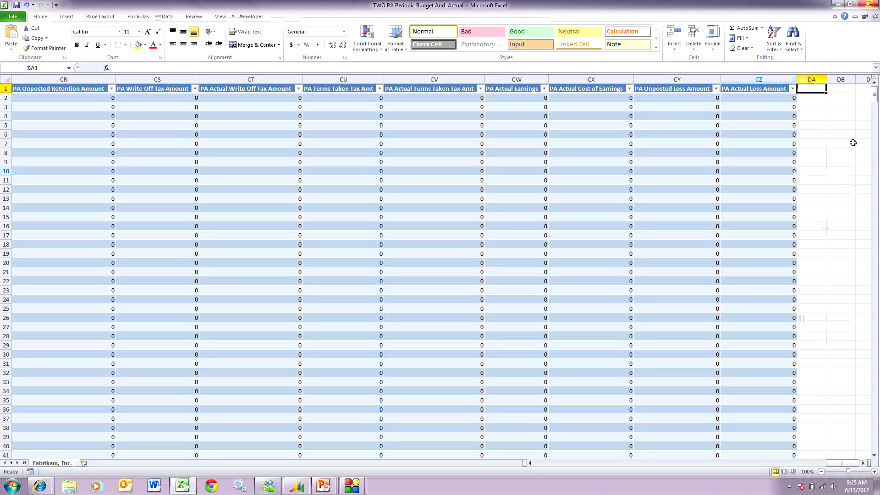
type("Report")
key("Return")
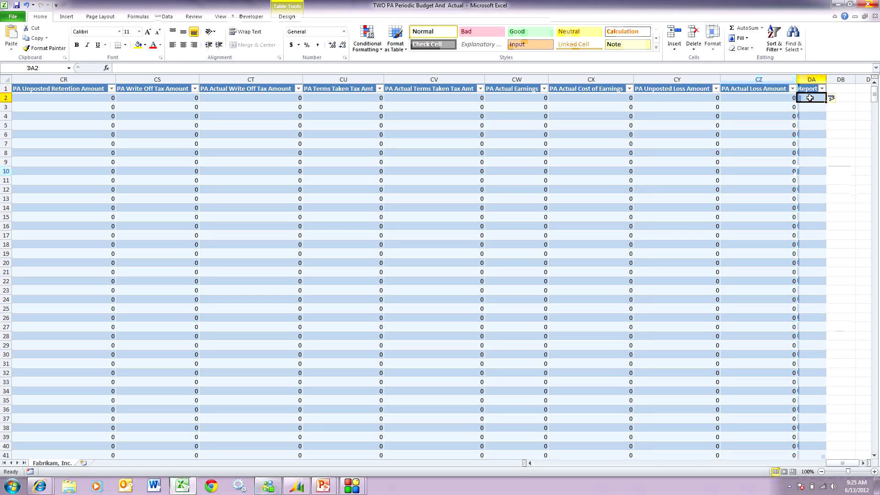
- Enter =[@[PA Fee Amount]]-[@[PA Baseline Total Cost]] in DA2 to fill the Report column
type("=")
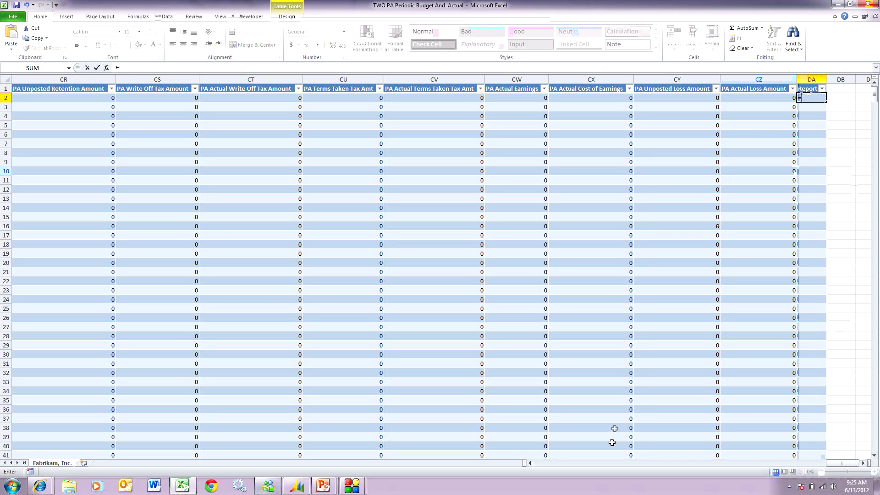
left_click_drag(830, 463, 539, 463)
left_click(763, 98)
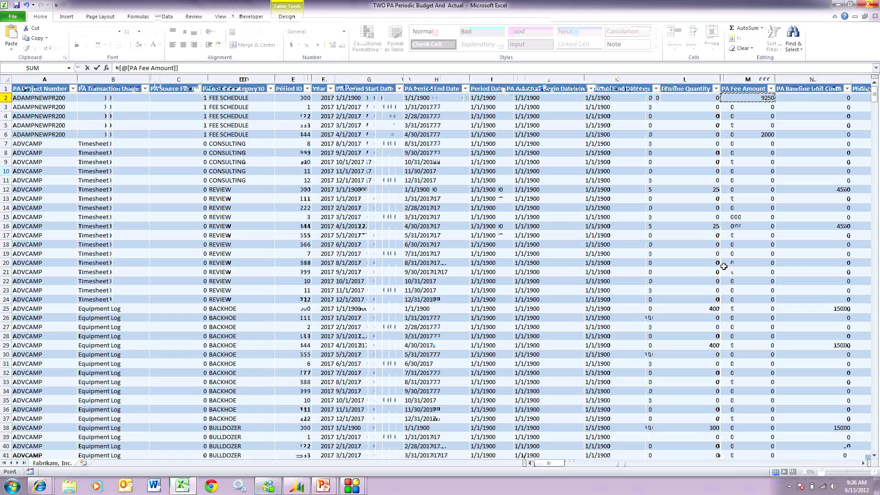
type("-")
left_click(862, 463)
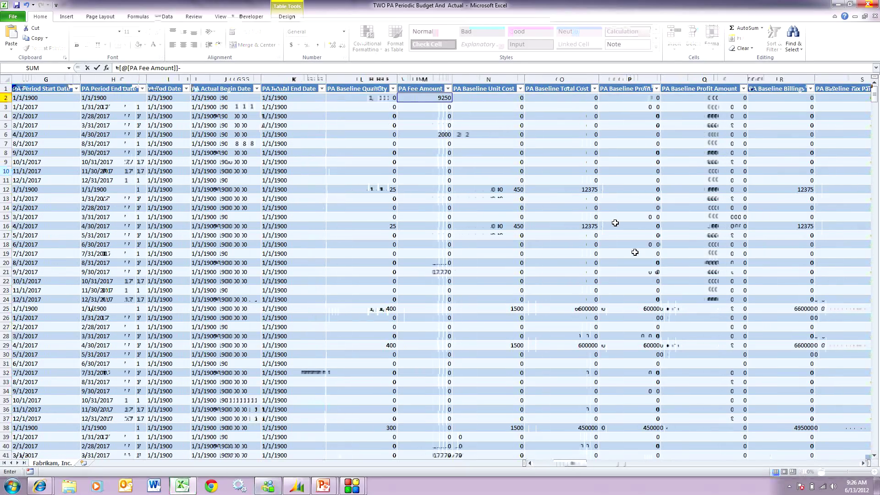
left_click(579, 98)
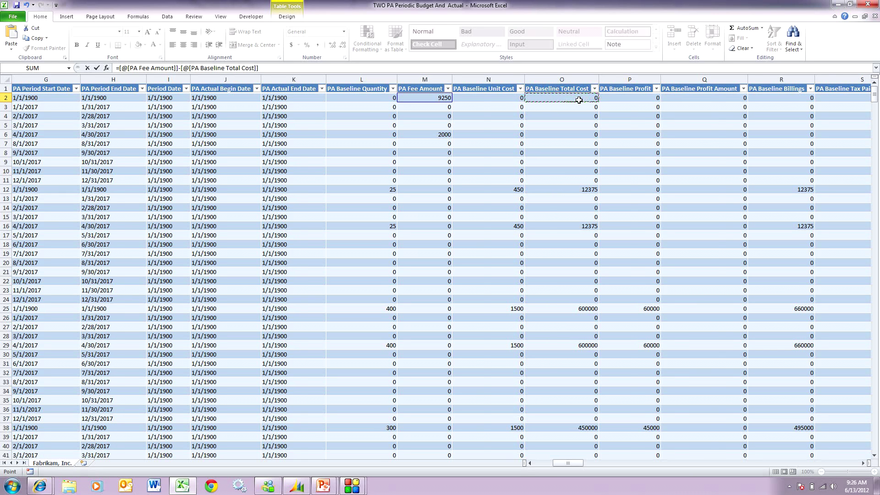
key("Return")
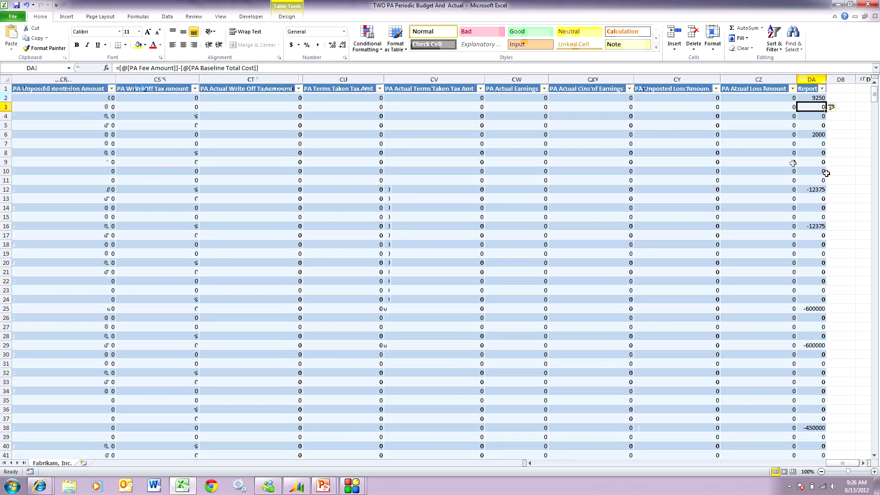
- Create a PivotTable on a new sheet with Period ID as columns and Year as filter
left_click(66, 17)
left_click(14, 34)
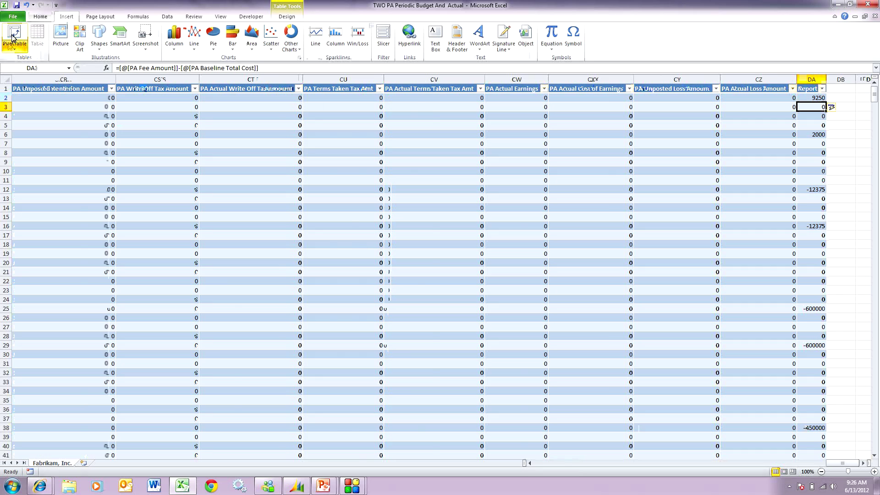
left_click(295, 364)
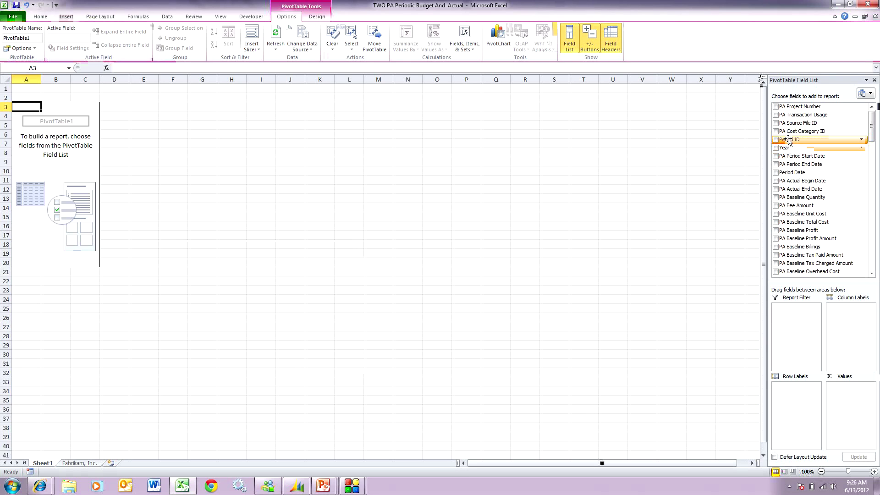
left_click_drag(788, 142, 846, 310)
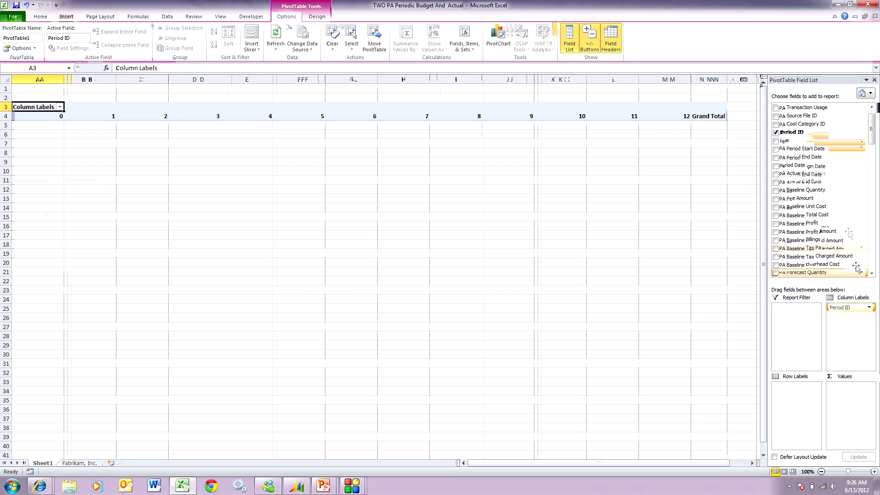
left_click_drag(785, 143, 798, 312)
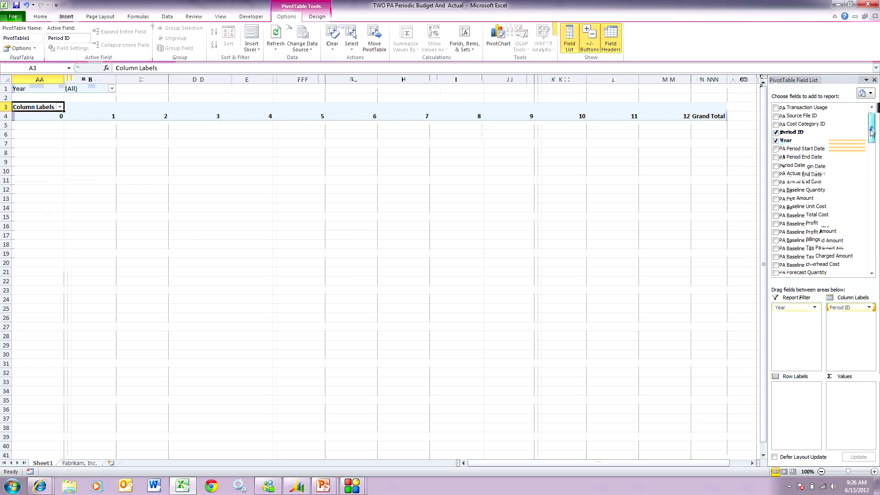
- Put PA Project Number and PA Cost Category ID in rows and sum Report as values
left_click_drag(871, 132, 872, 122)
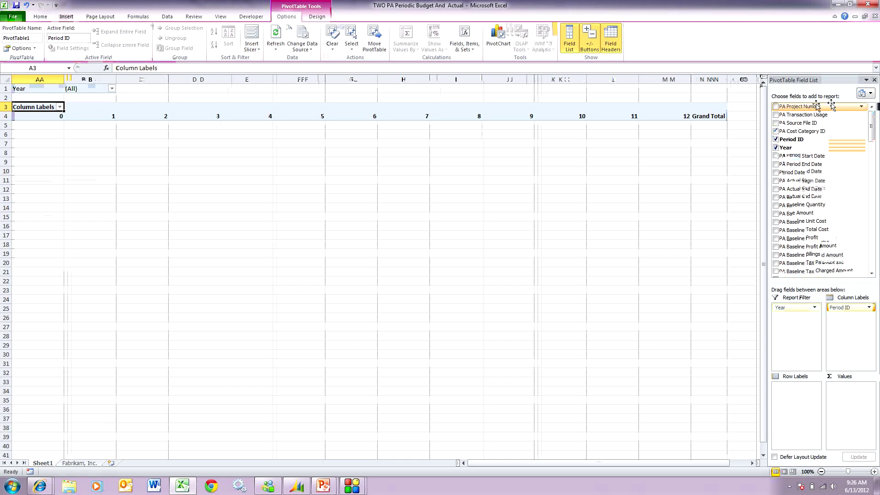
left_click_drag(799, 108, 785, 390)
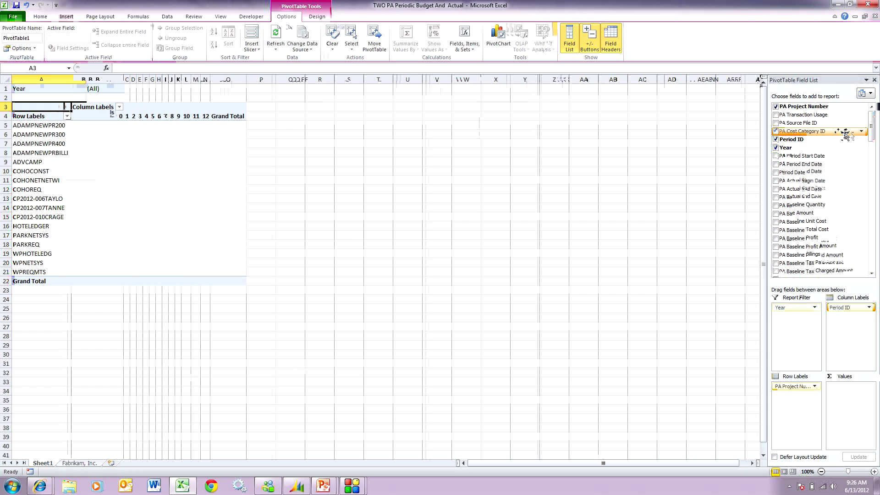
left_click_drag(845, 131, 787, 394)
left_click_drag(871, 134, 869, 280)
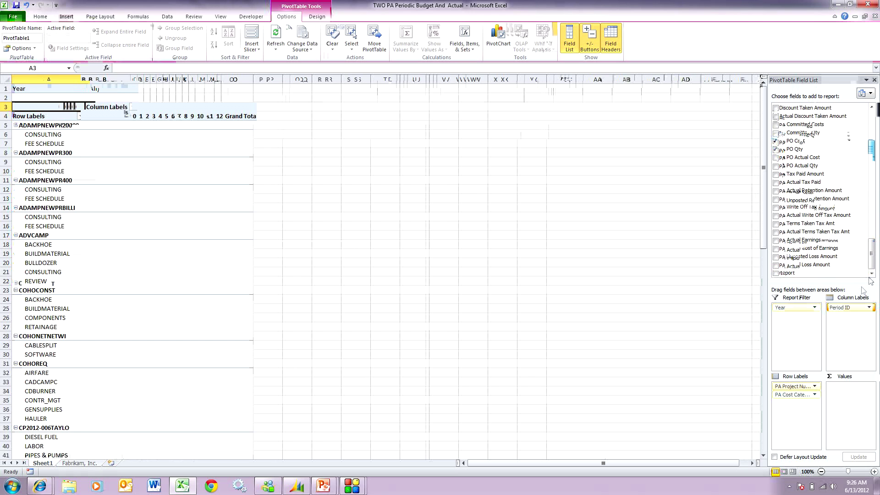
left_click_drag(784, 274, 847, 394)
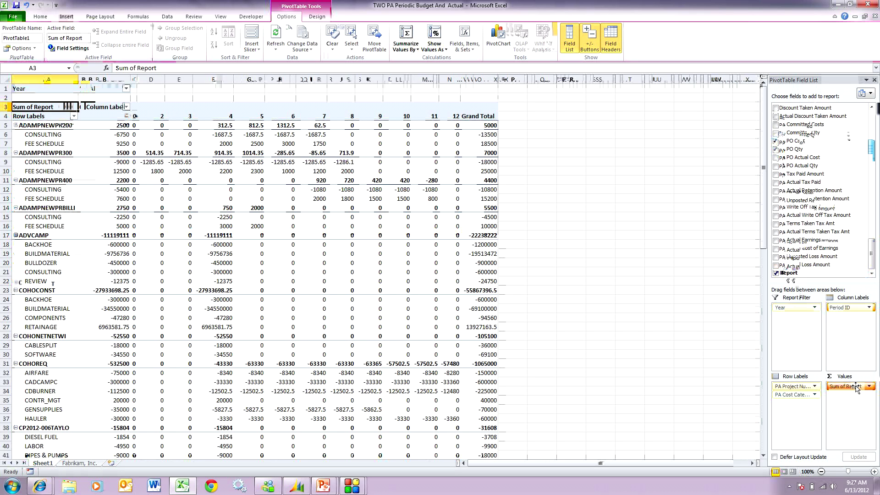
- Format the Sum of Report values as Accounting with dollar signs and no decimals
left_click(855, 387)
left_click(814, 377)
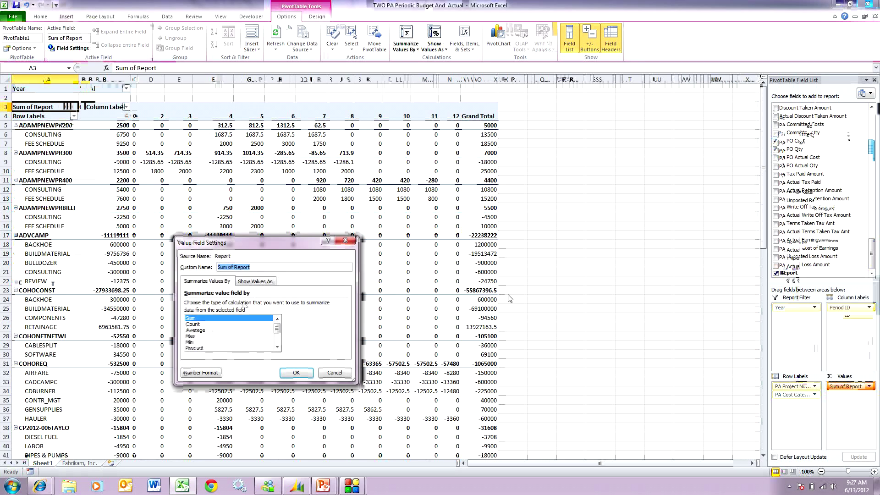
left_click(202, 373)
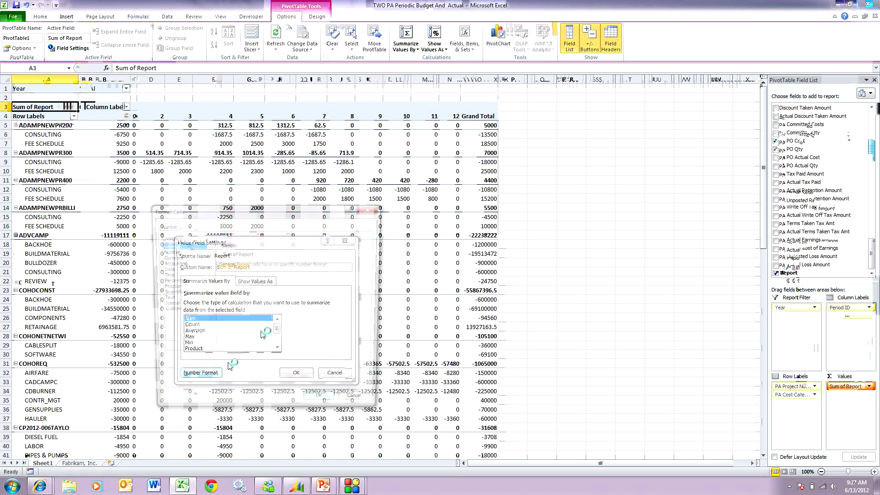
left_click(174, 263)
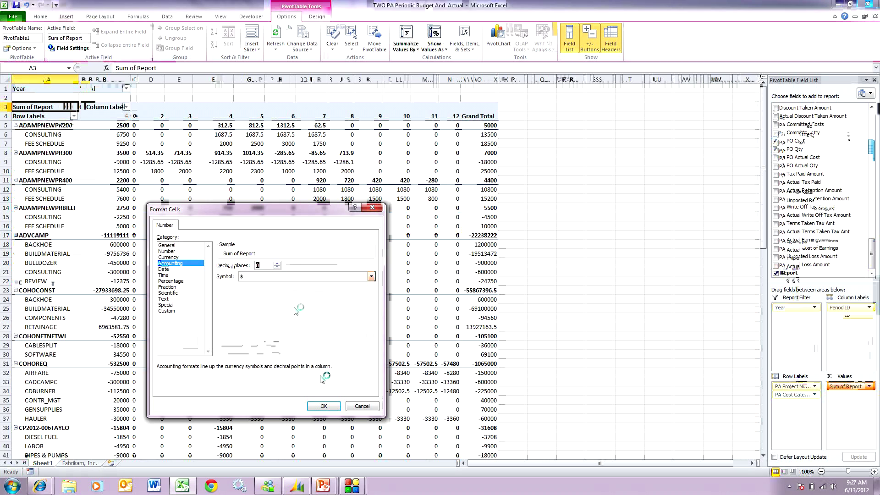
left_click(323, 406)
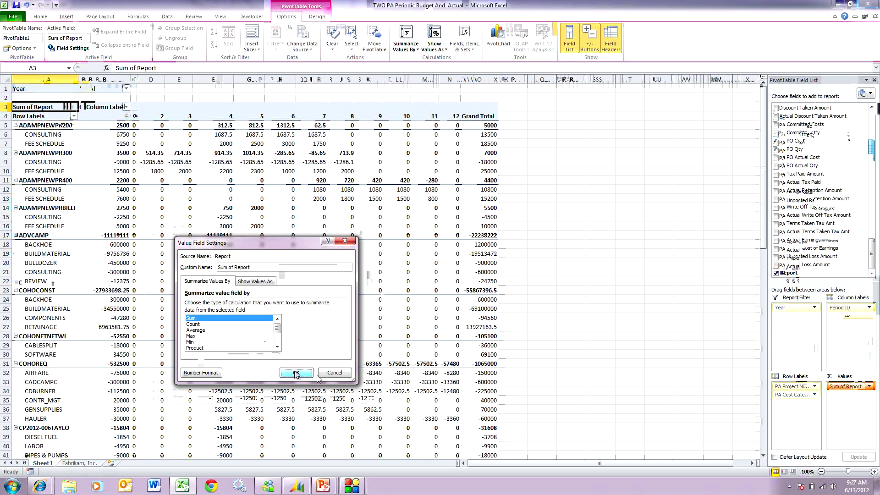
left_click(296, 372)
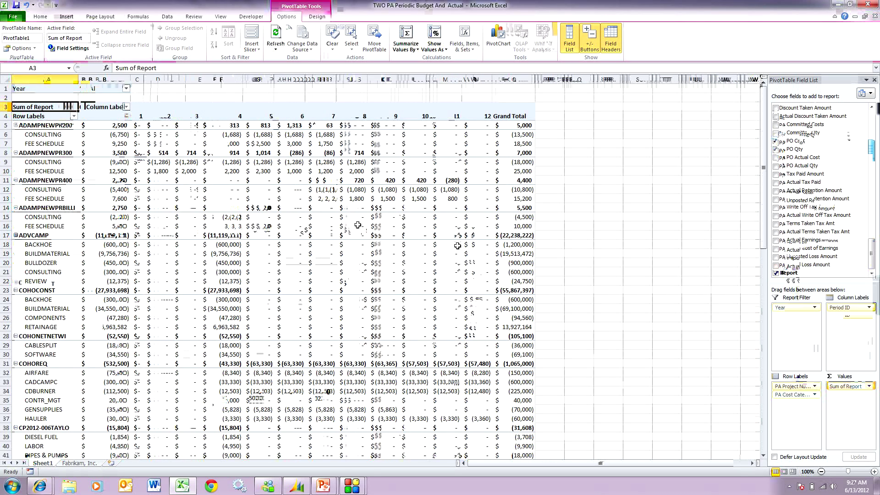
mouse_move(378, 323)
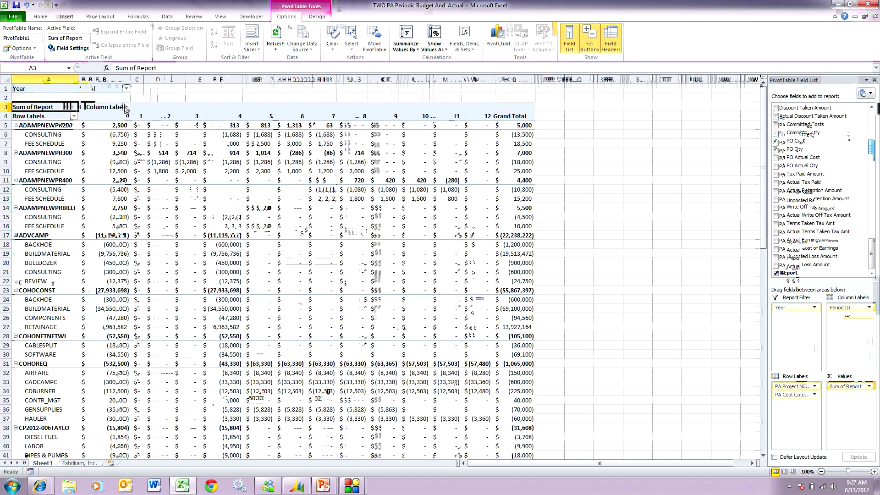
- Uncheck period 0 in the column filter and set the Year report filter to 2017
left_click(125, 107)
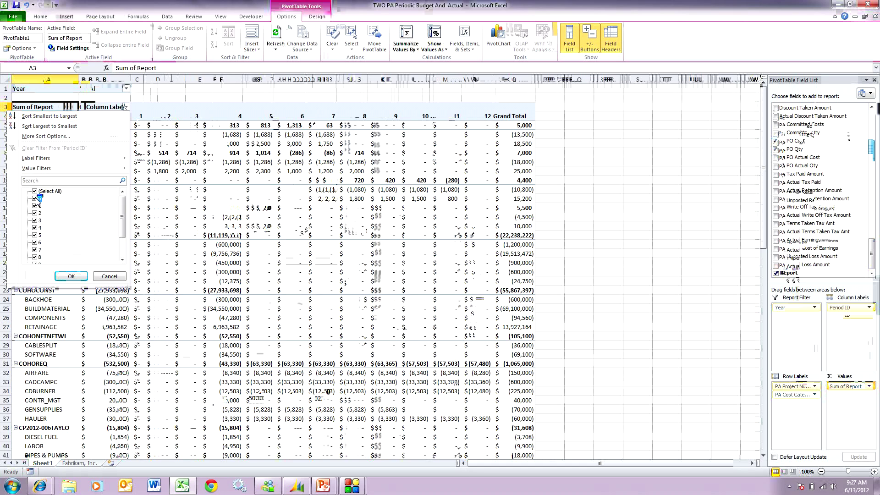
left_click(71, 276)
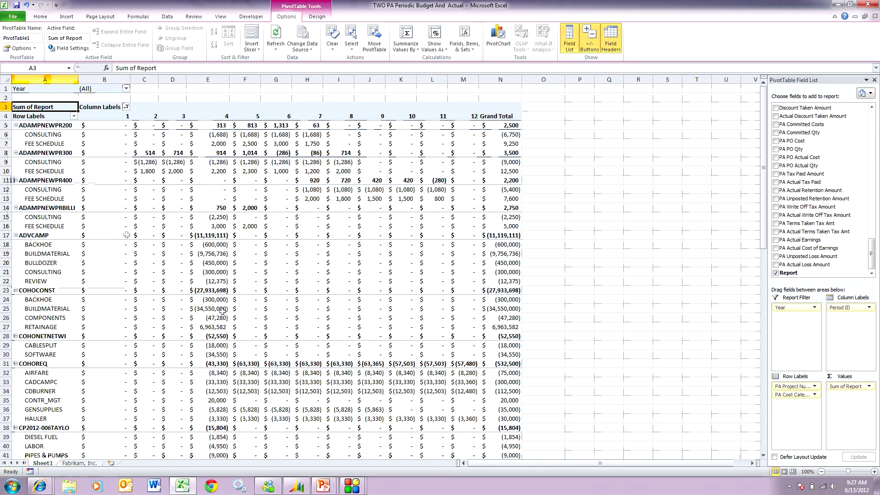
left_click(126, 89)
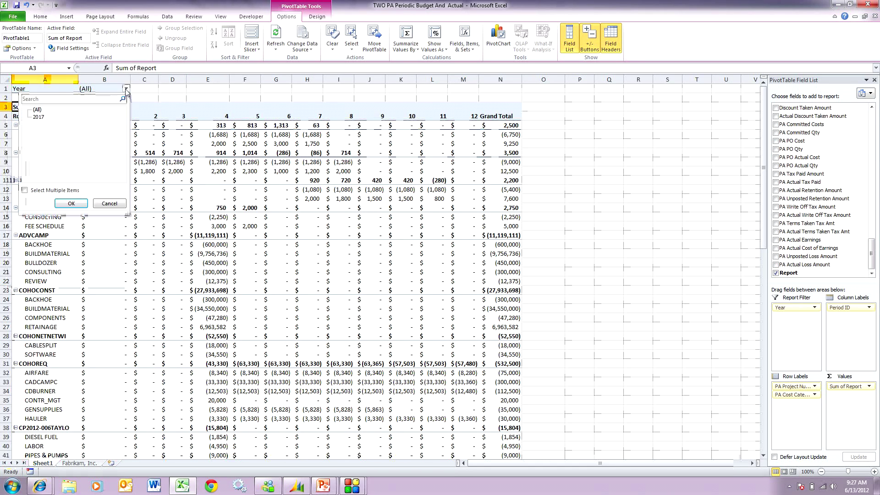
left_click(38, 117)
left_click(71, 203)
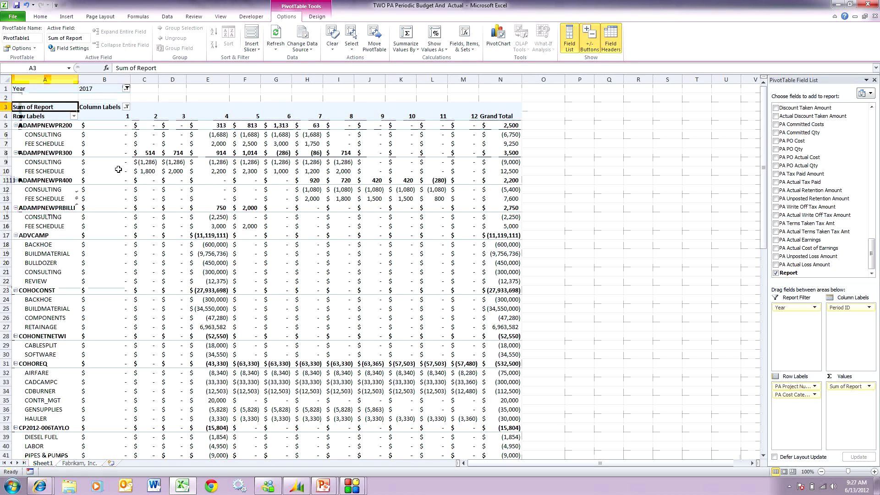
- Move the FEE SCHEDULE row label to the beginning, ahead of CONSULTING
right_click(60, 145)
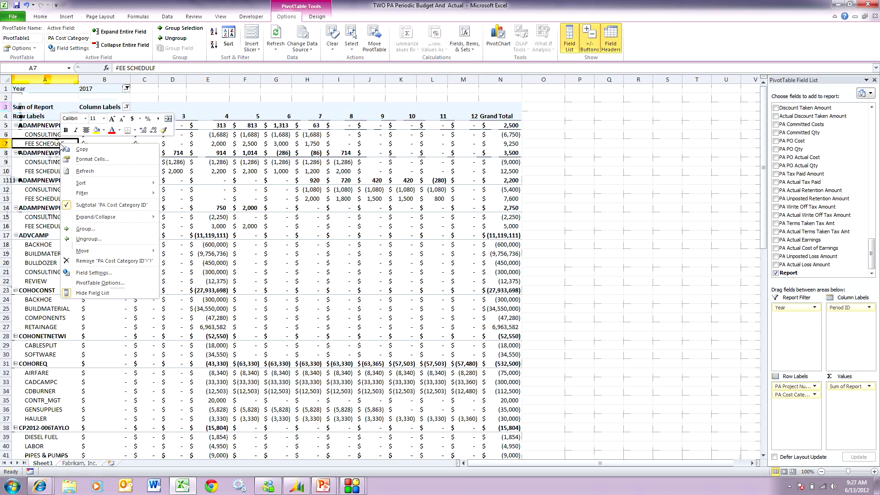
mouse_move(143, 254)
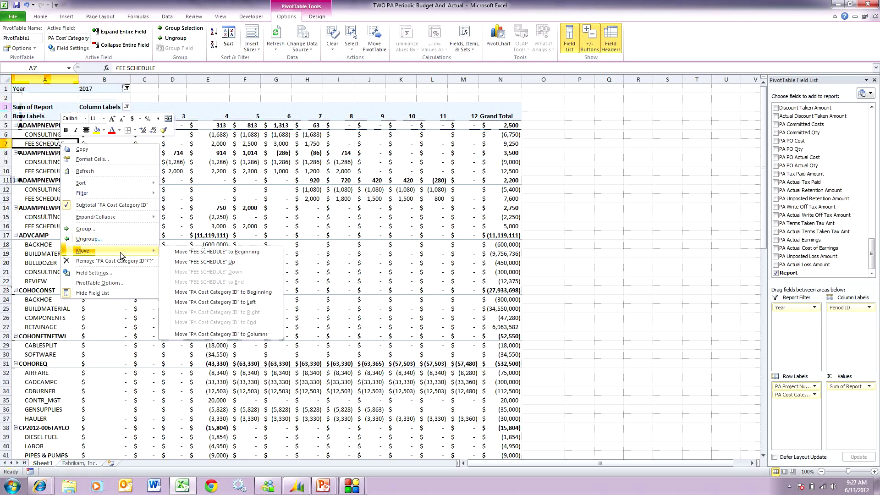
left_click(186, 255)
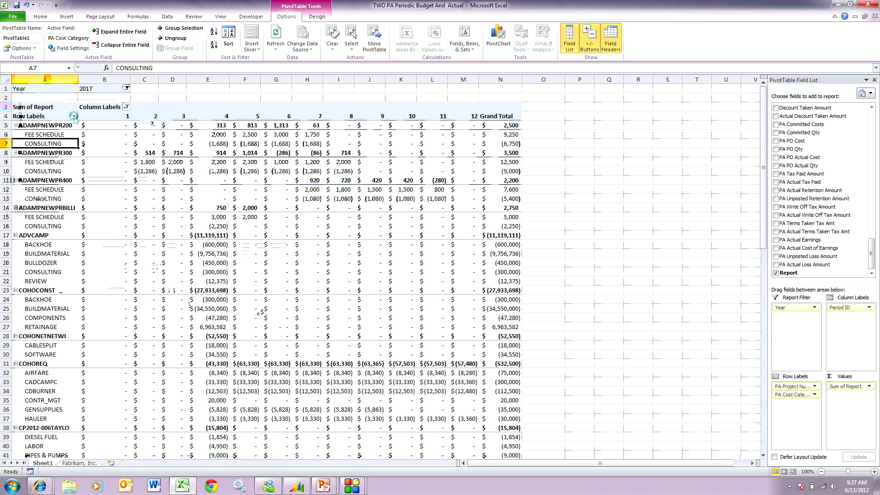
- Filter PA Project Number to ADAMPNEWPR200, PR300, PR400 and PRBILLI, giving a 10,950 total
left_click(73, 116)
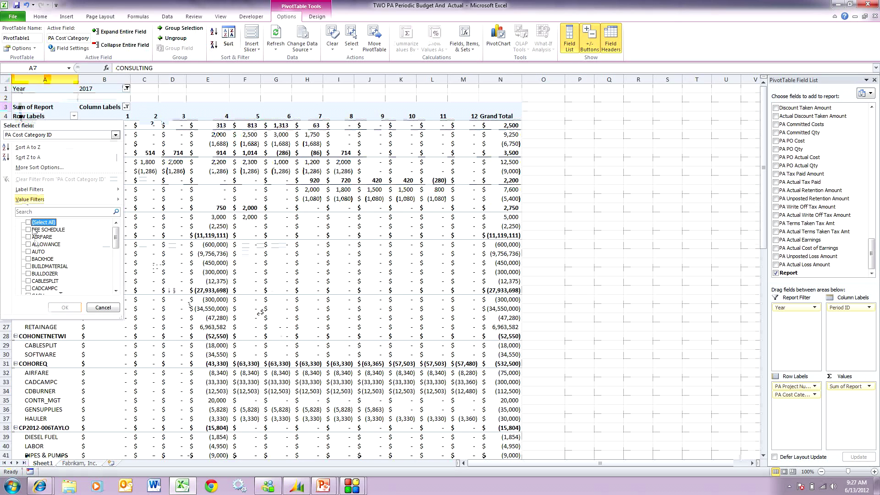
left_click(116, 135)
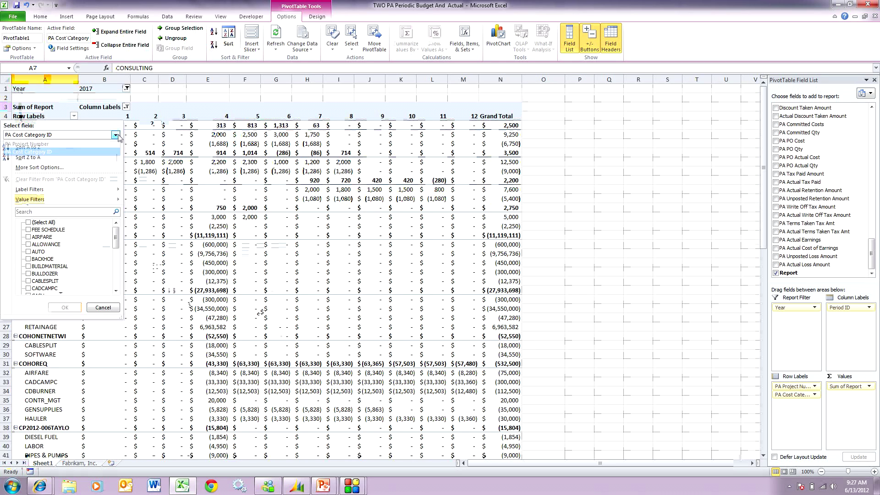
left_click(90, 142)
left_click(28, 222)
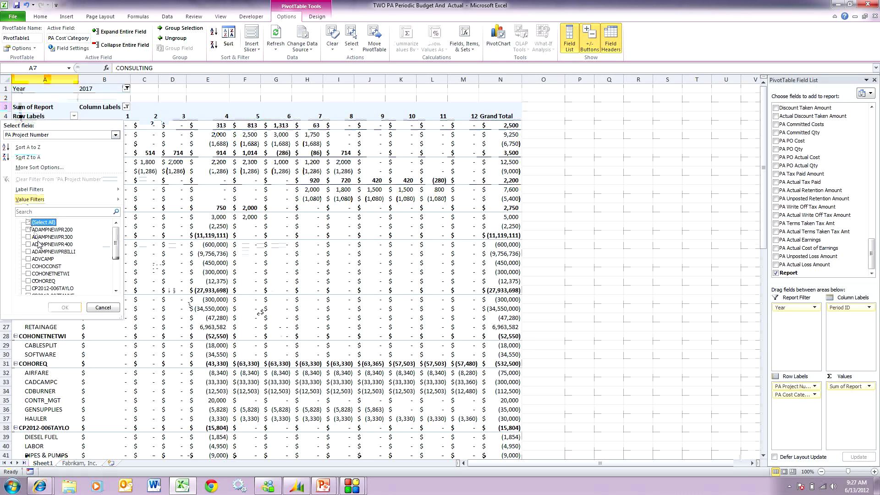
left_click(28, 230)
left_click(28, 237)
left_click(28, 244)
left_click(28, 251)
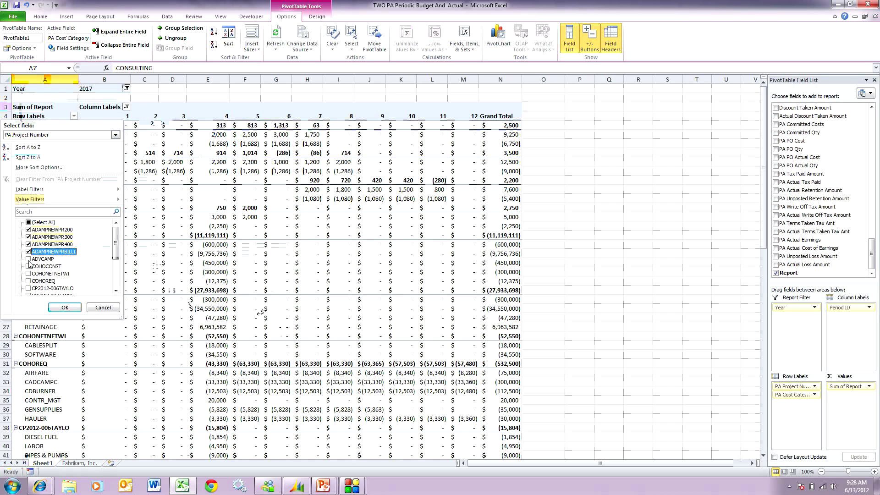
left_click(64, 308)
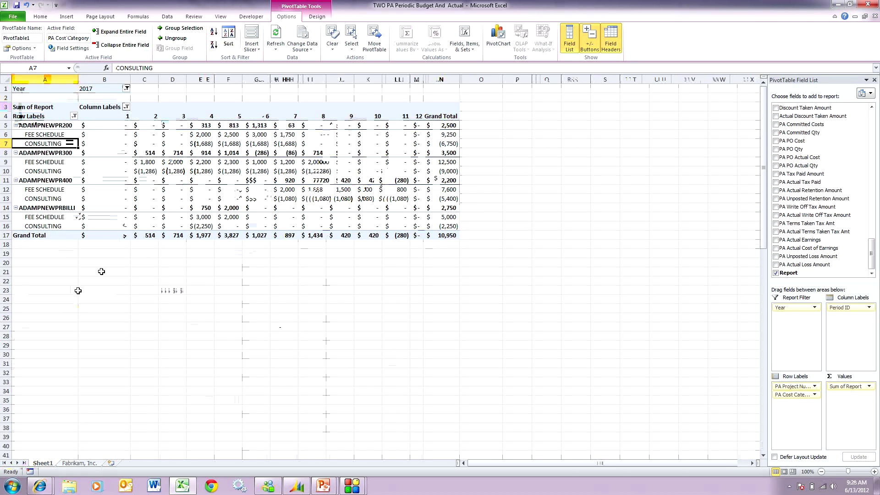